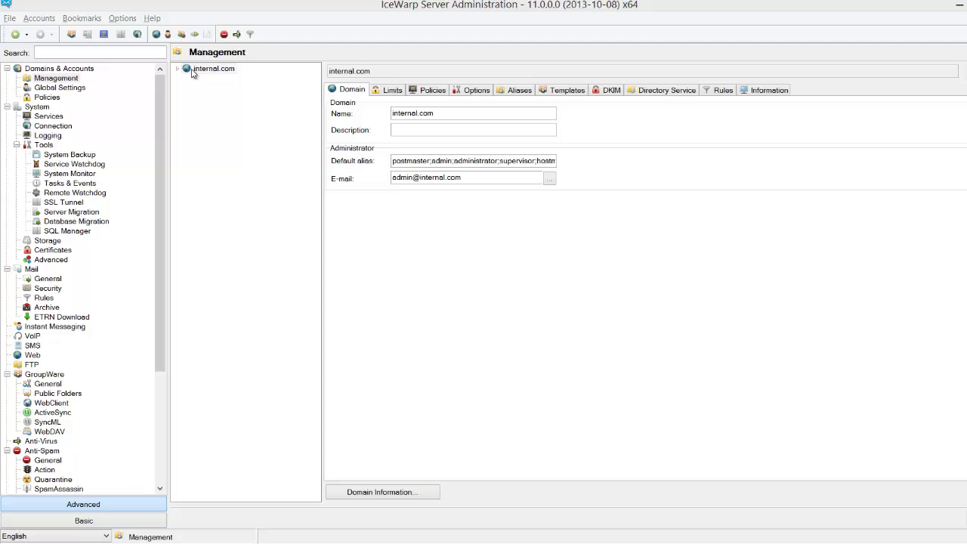
- Create group alias 'sales' in internal.com with description and name 'Sales Group'
right_click(196, 106)
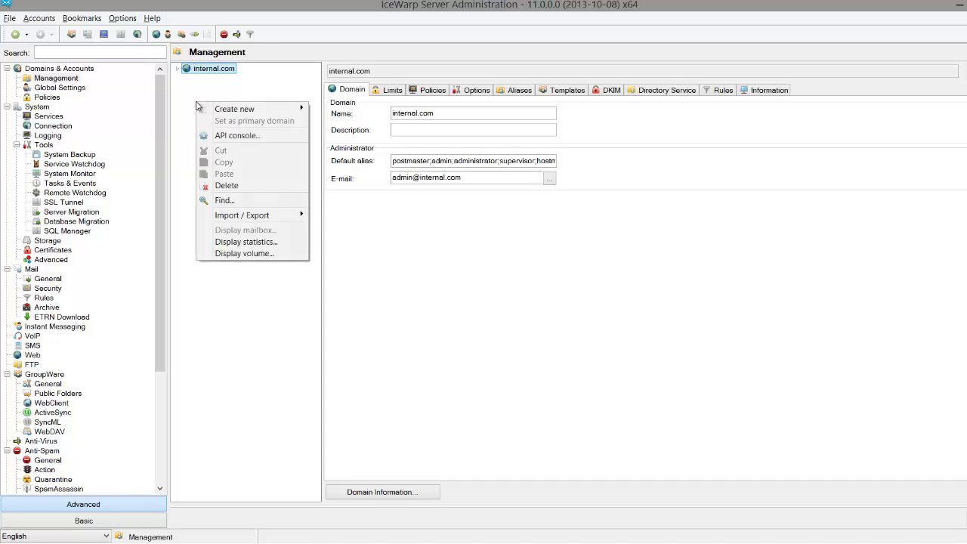
mouse_move(213, 113)
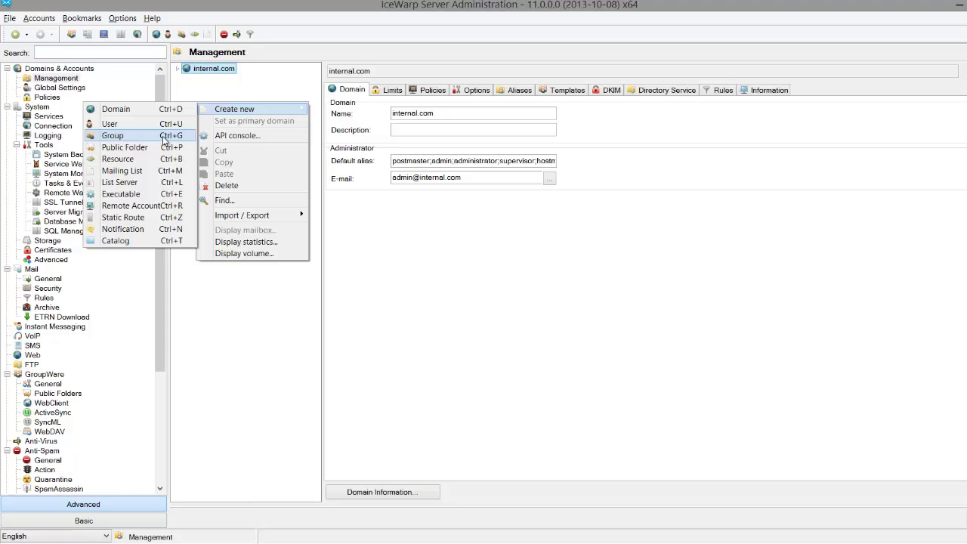
key(ctrl+g)
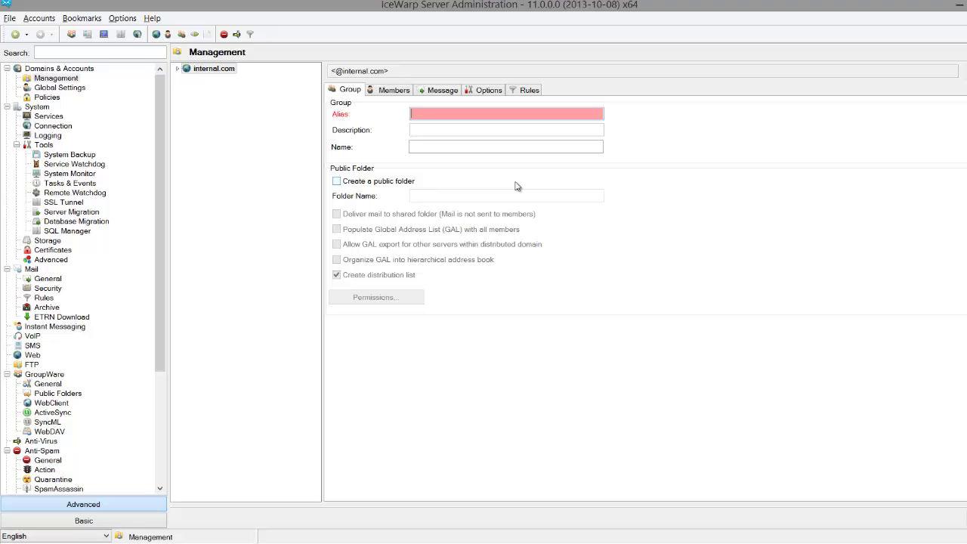
text(sales)
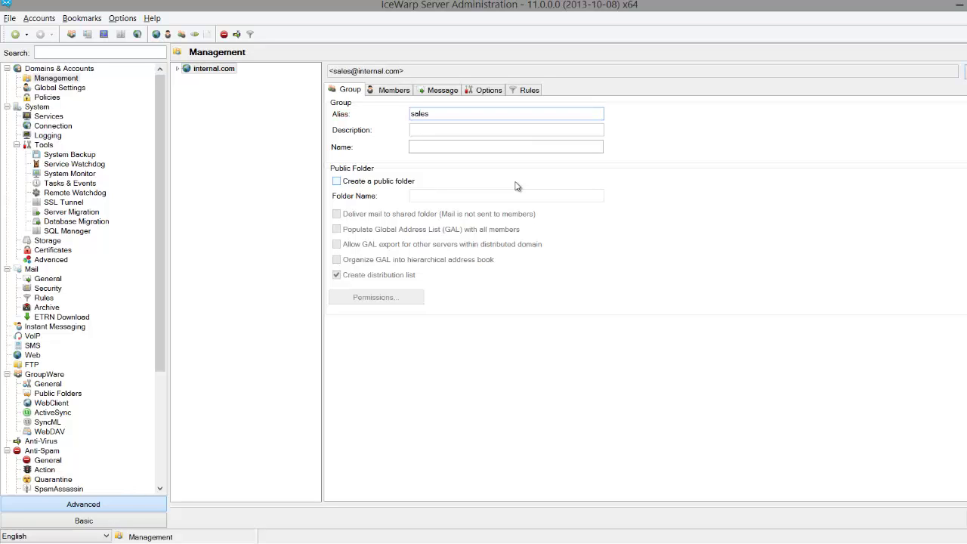
text(Sales Group)
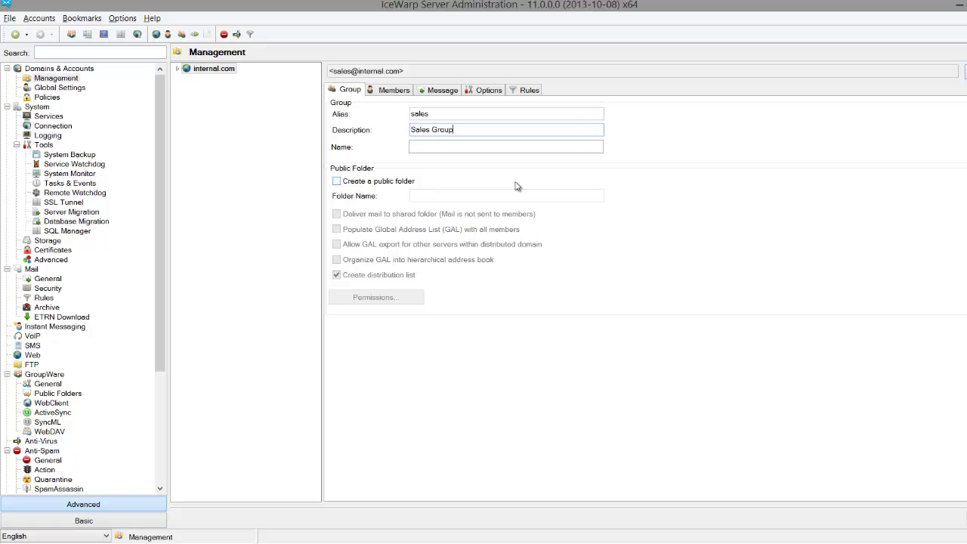
key(Tab)
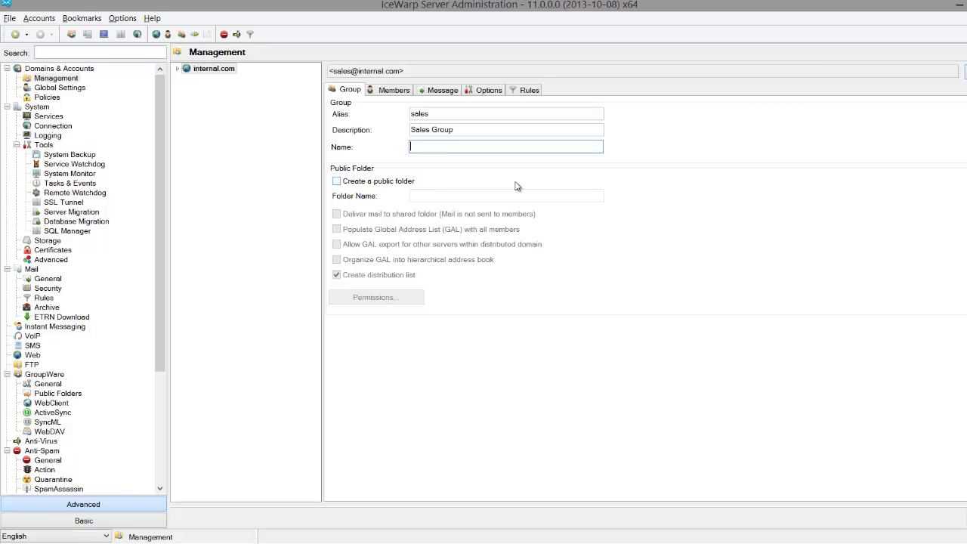
text(Sales Group)
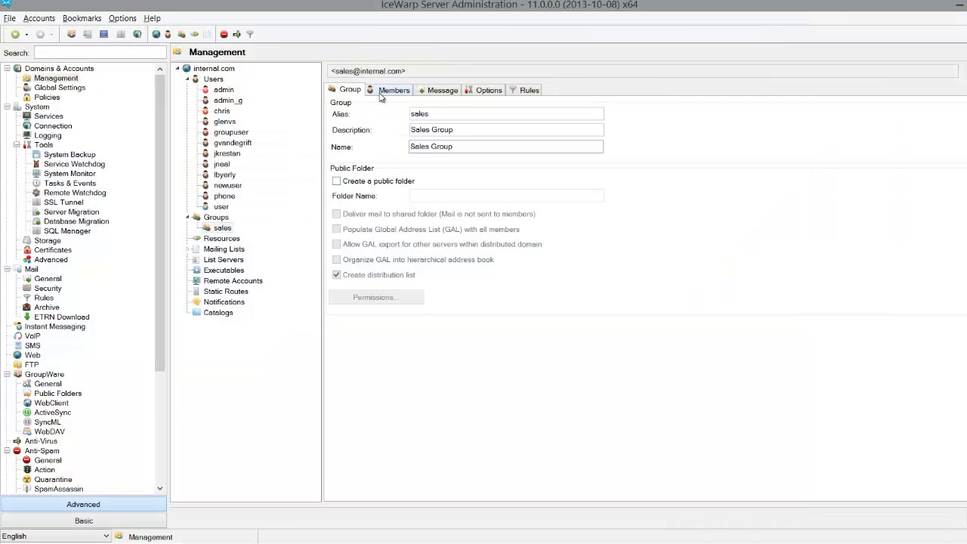
- Add the whole internal.com domain as a member of the sales group
click(382, 92)
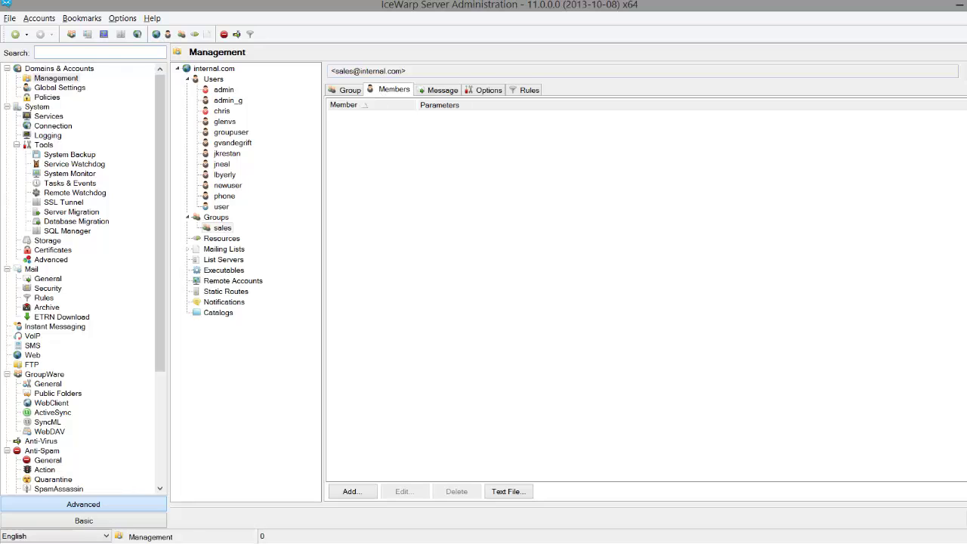
click(349, 491)
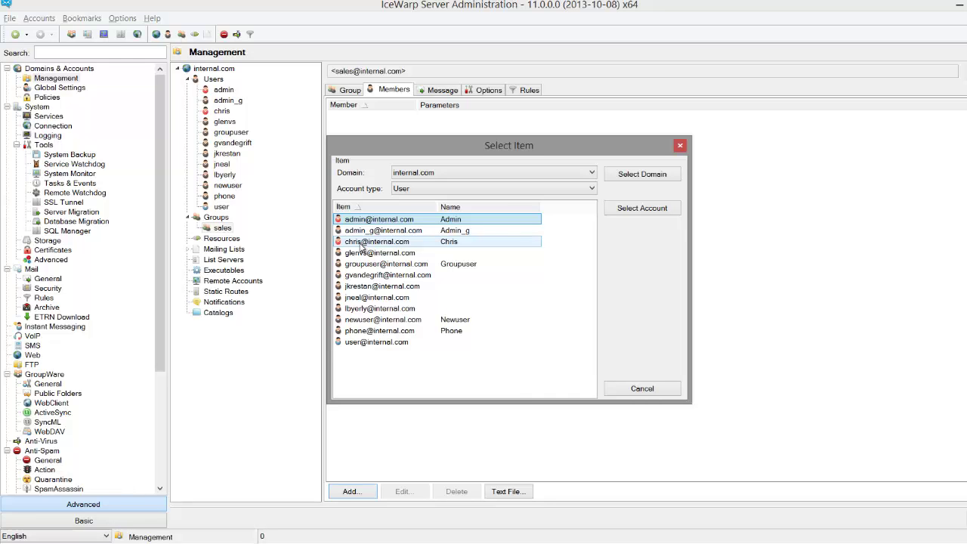
click(642, 175)
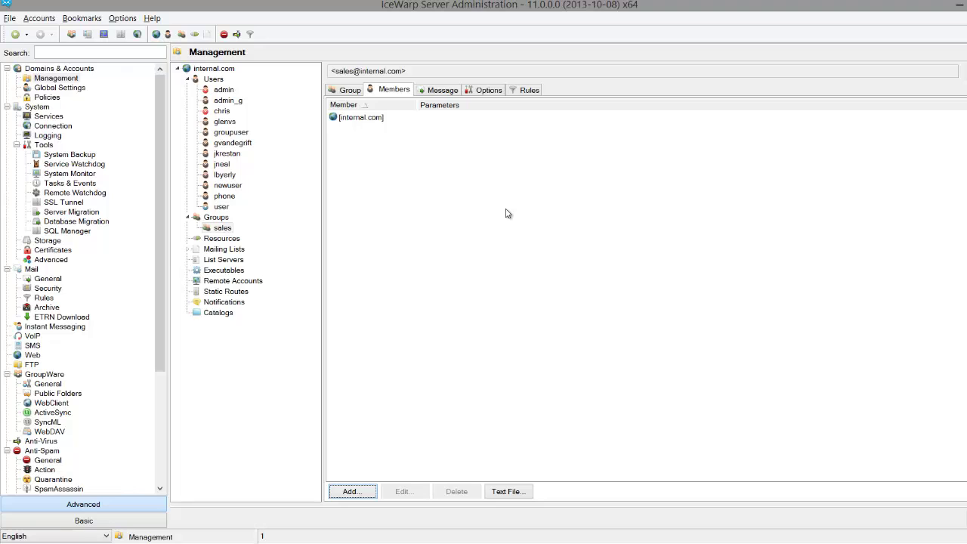
click(359, 496)
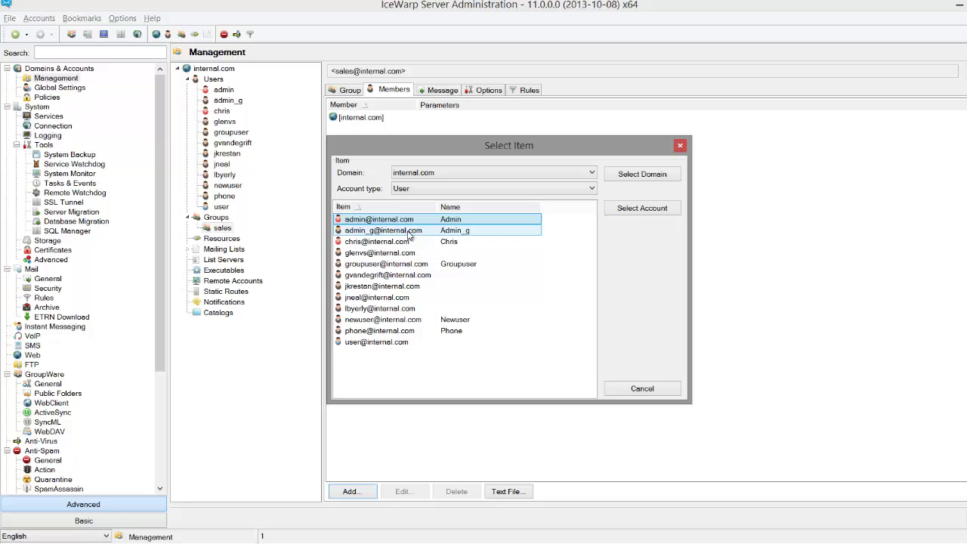
- Dismiss the account list and review the sales group's Message and Options settings unchanged
click(635, 390)
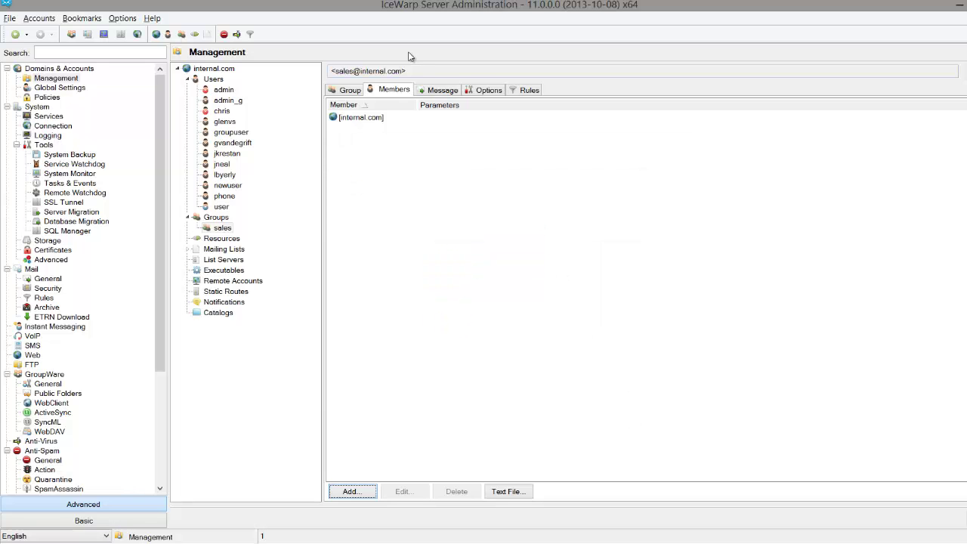
click(434, 92)
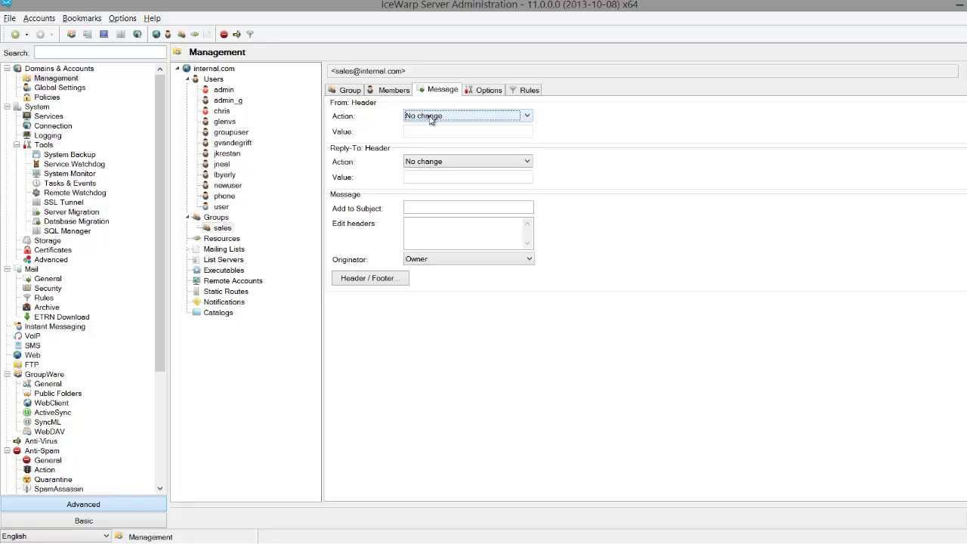
click(481, 94)
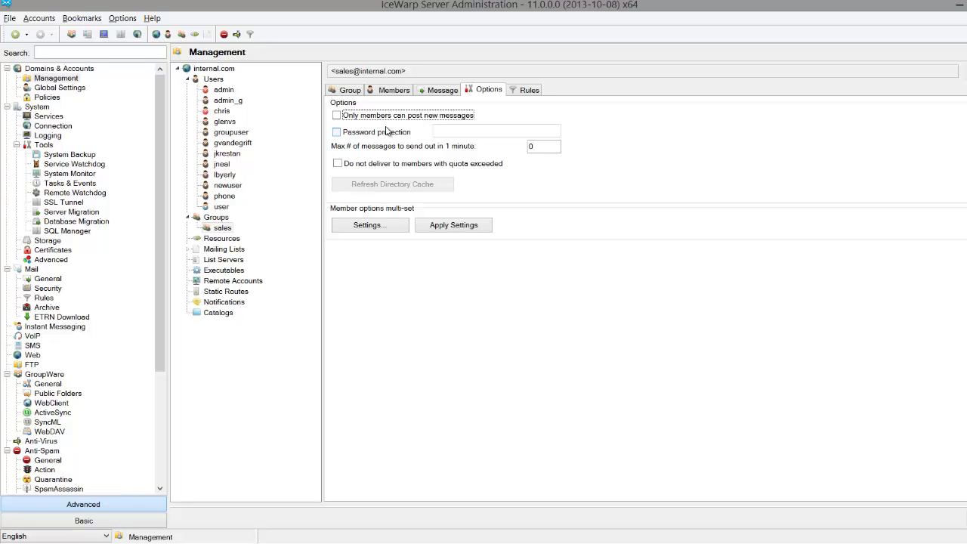
- Tick Active on the sales group's Rules and start adding a rule
click(522, 94)
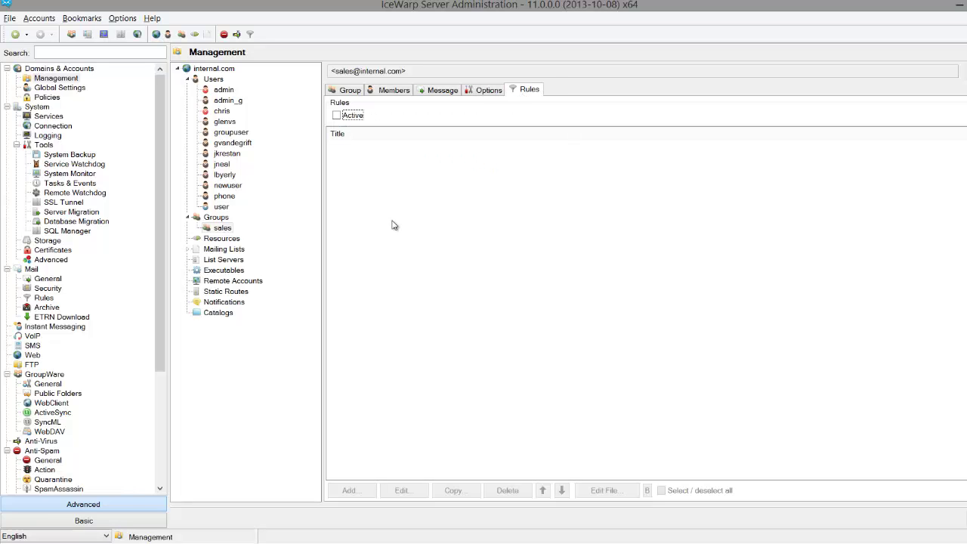
click(337, 115)
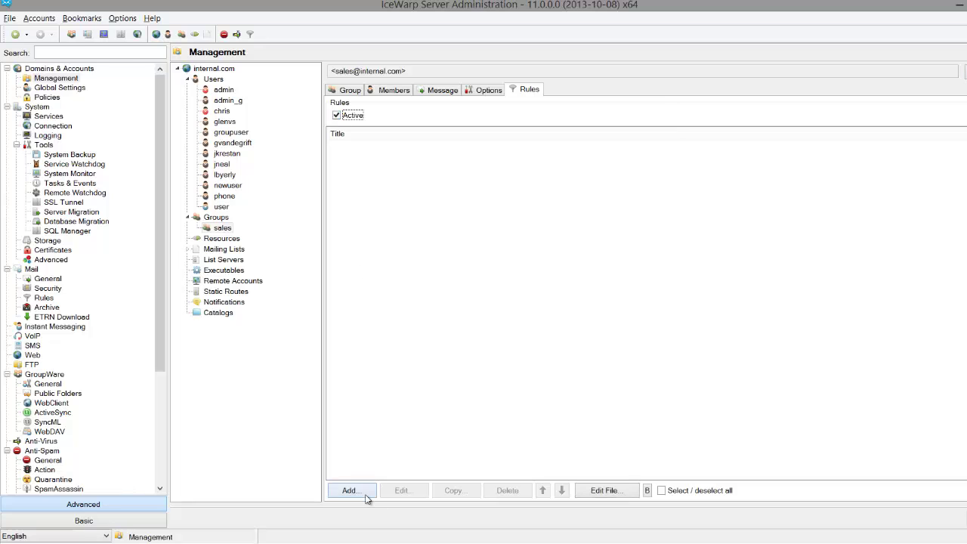
click(349, 490)
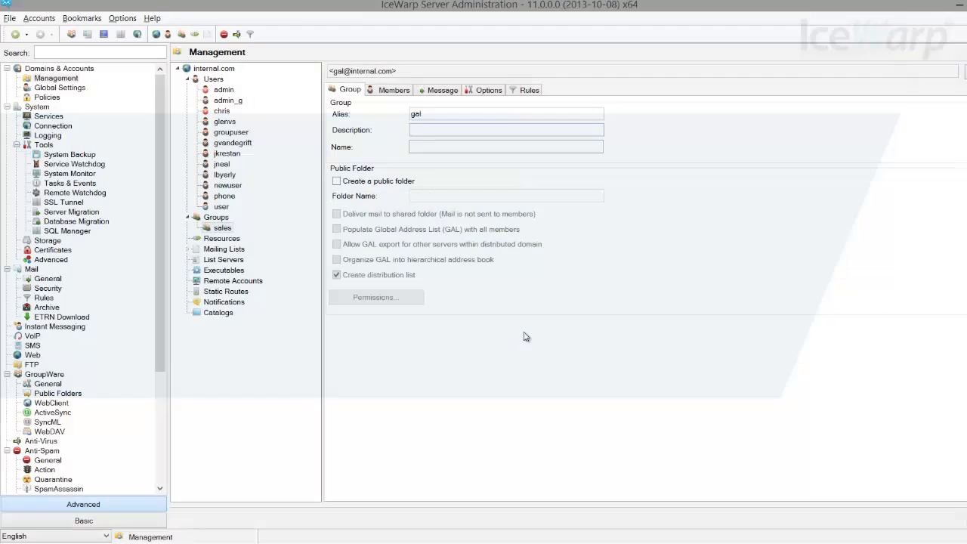
- Set the gal group's description and name to 'Global Address List'
text(Global Ad)
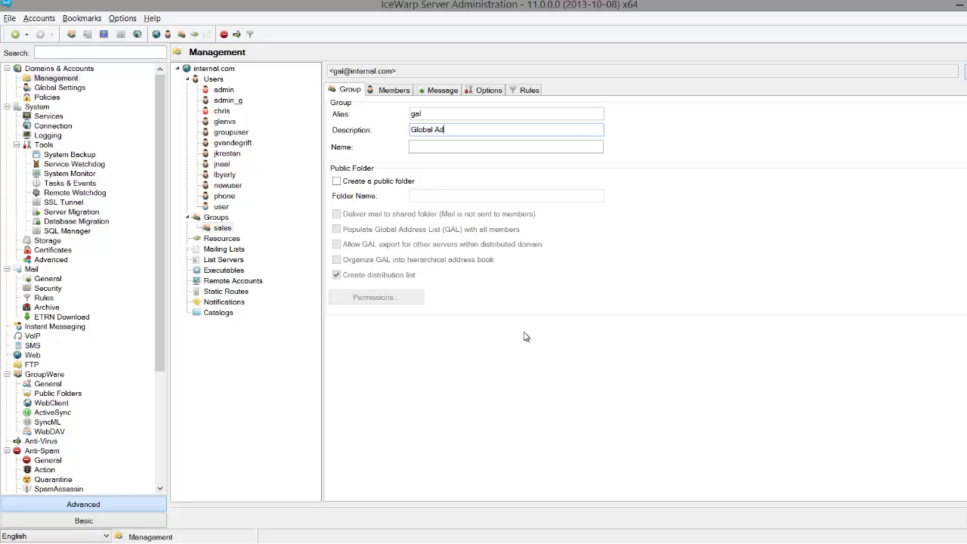
text(dress List)
key(Tab)
text(Global )
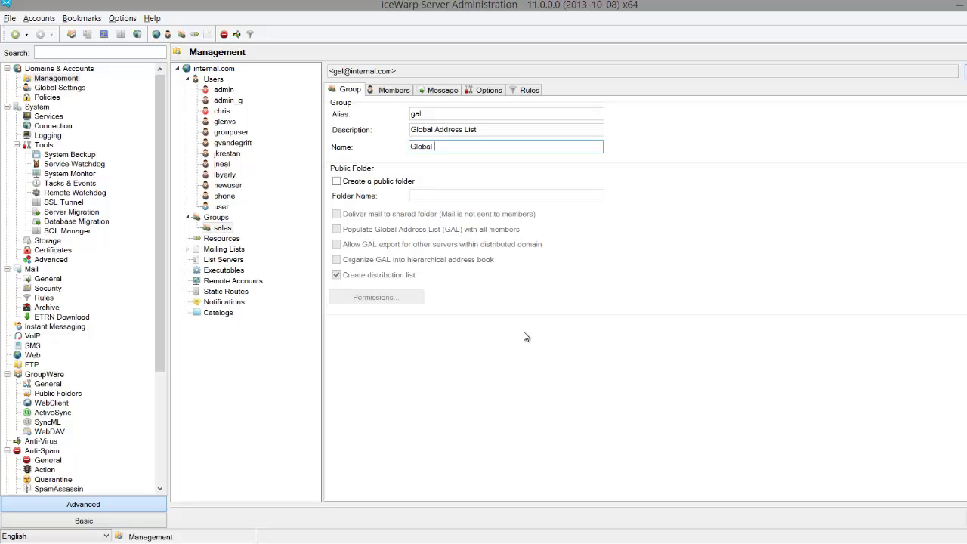
text(Address List)
- Enable a public folder for the gal group named 'Global Address List'
click(337, 182)
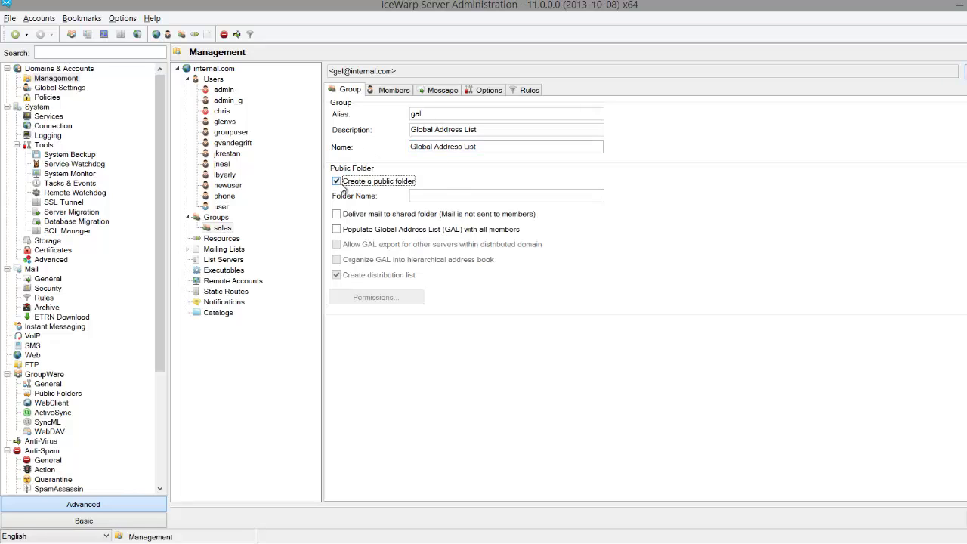
click(467, 193)
text(sales)
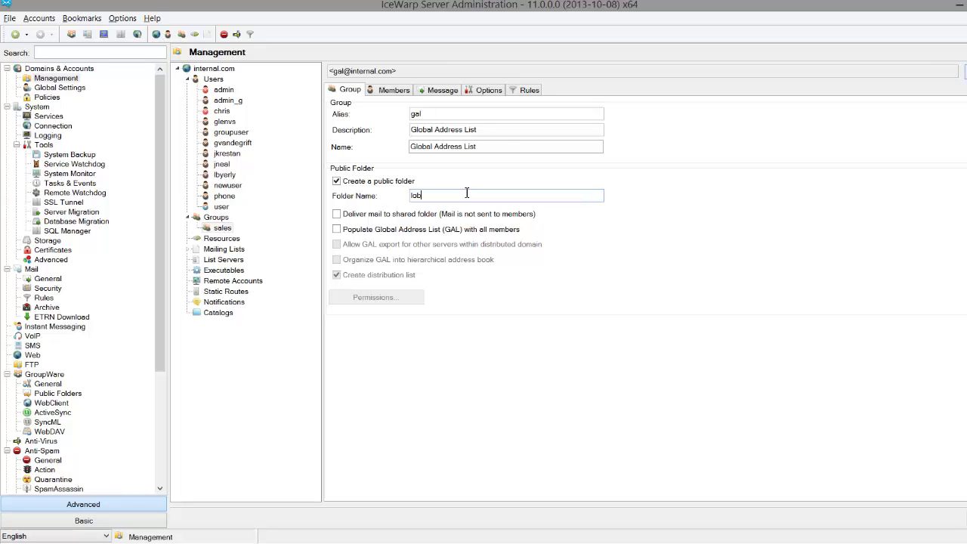
key(BackSpace)
key(BackSpace)
key(BackSpace)
key(BackSpace)
key(BackSpace)
text(Global Address List)
- Enable populating the GAL with all members and organizing it into a hierarchical address book
click(337, 230)
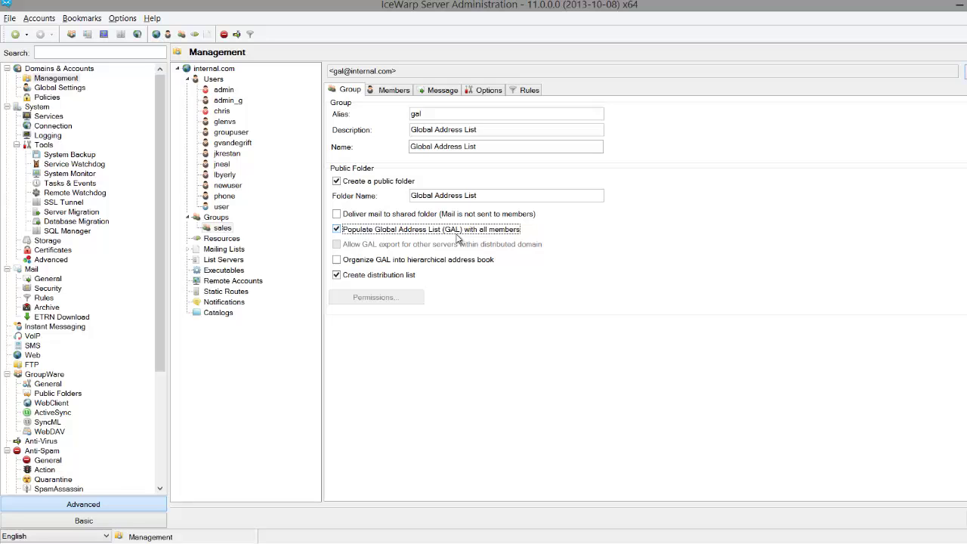
click(344, 264)
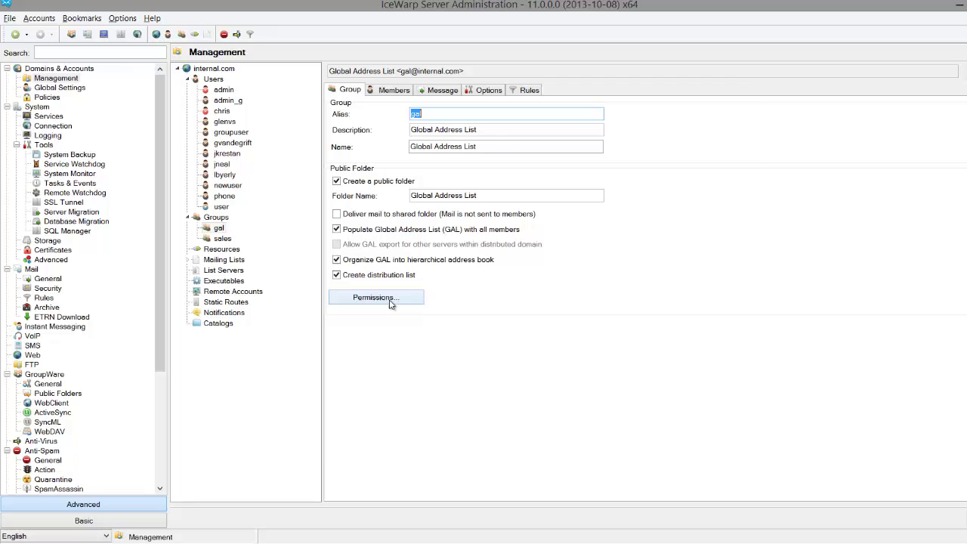
- Save the gal group and inspect its root public folder's permissions
click(391, 301)
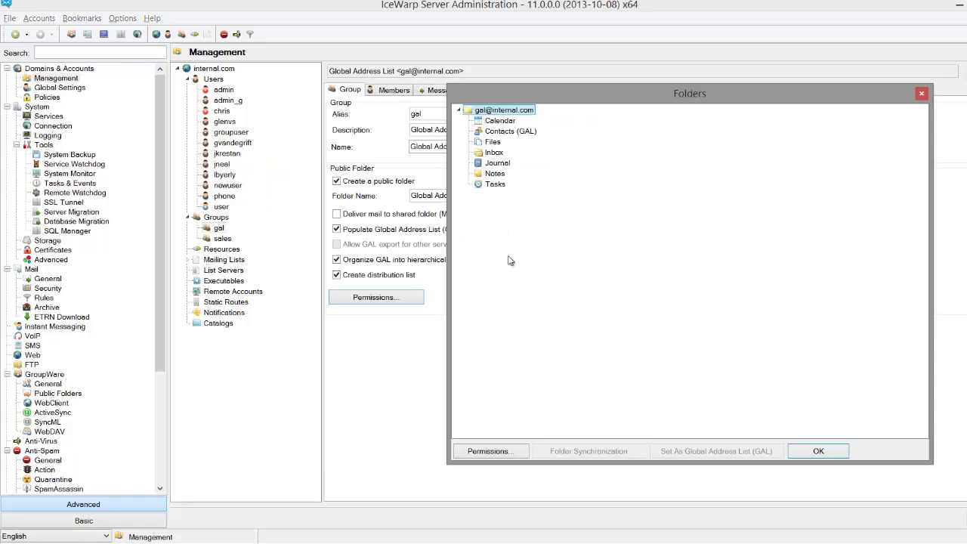
click(511, 456)
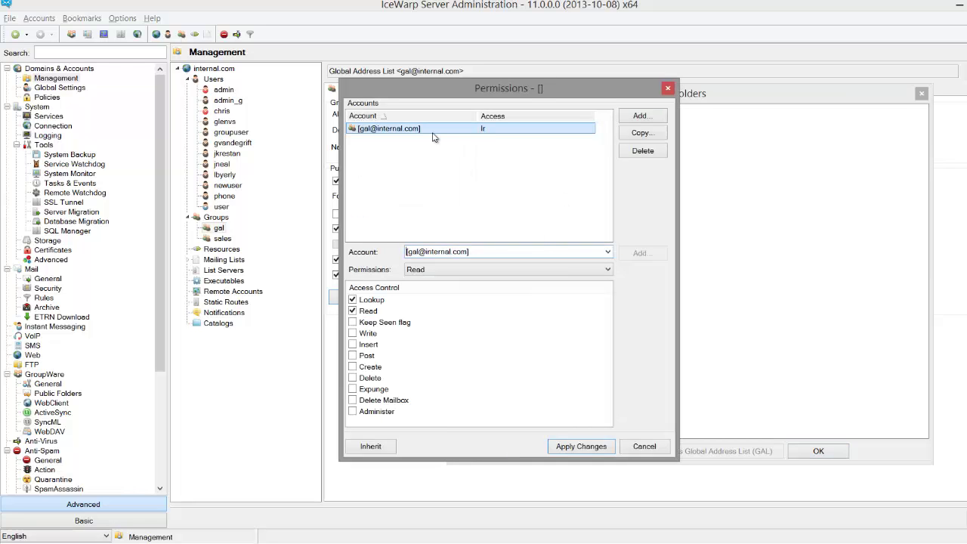
key(Escape)
key(Escape)
- Check the gal group's members, then reopen its public folder list
click(392, 90)
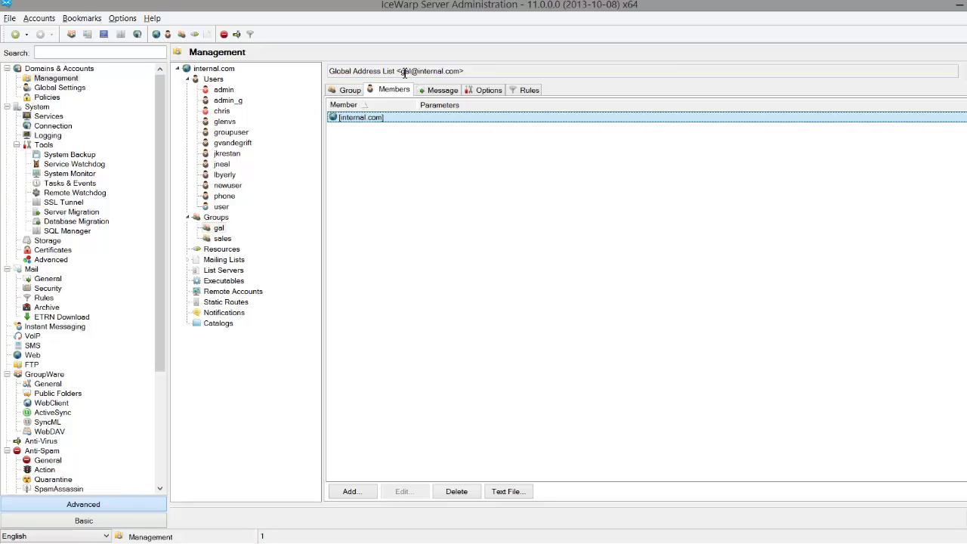
click(352, 92)
click(374, 297)
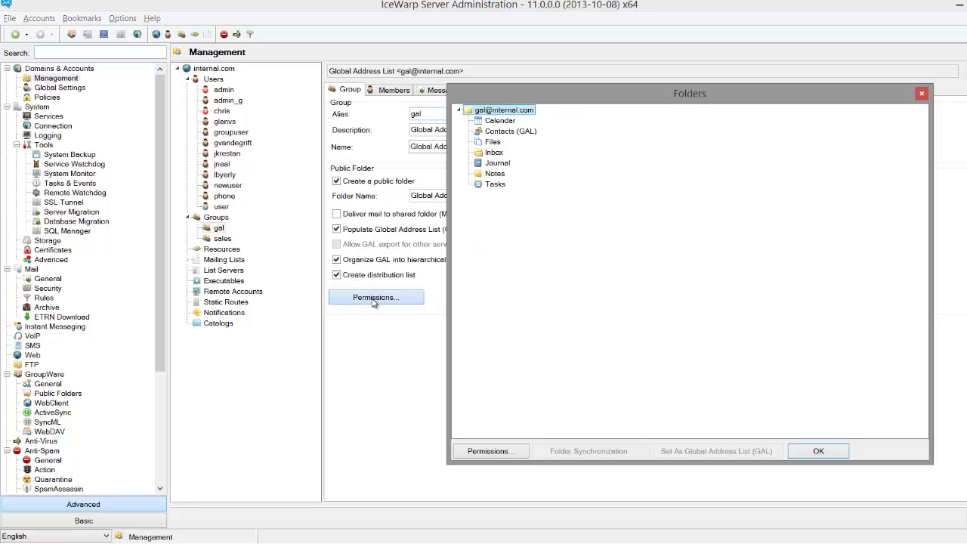
- Grant the groupuser account Write access (lrswipk) to the Global Address List root folder
click(520, 452)
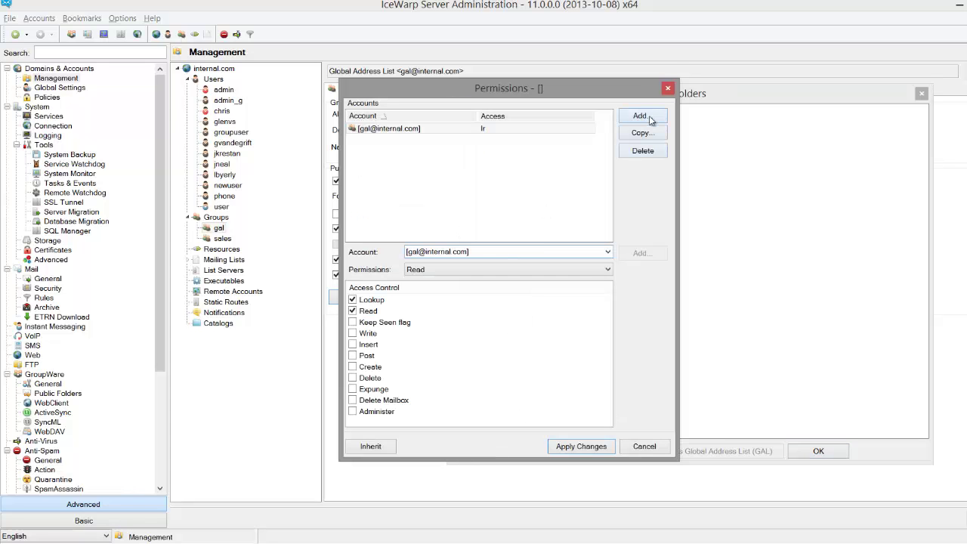
click(650, 118)
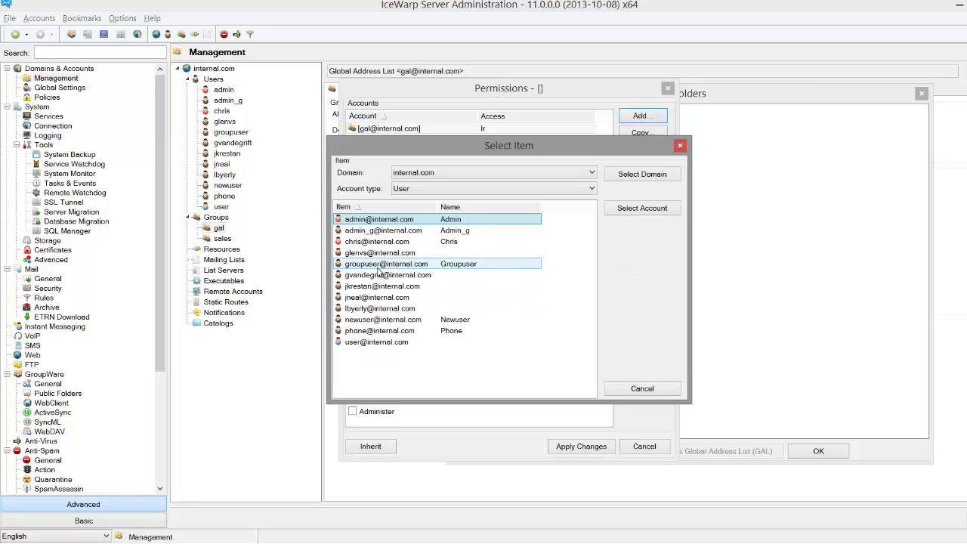
click(379, 265)
click(633, 211)
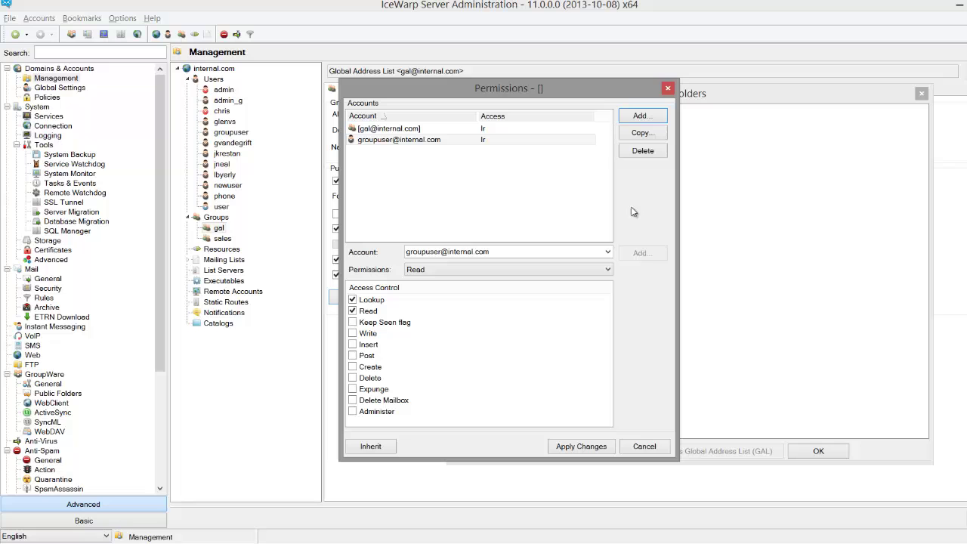
click(455, 267)
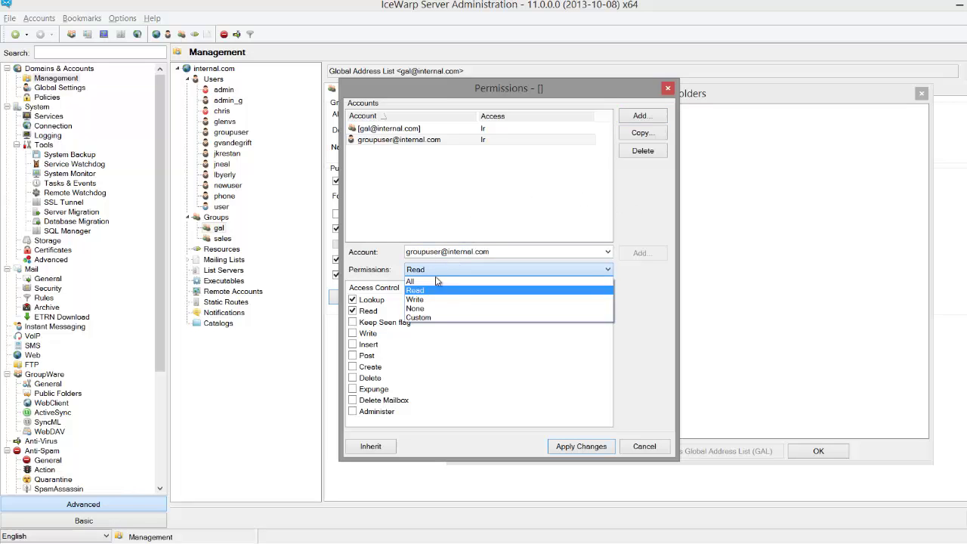
click(419, 299)
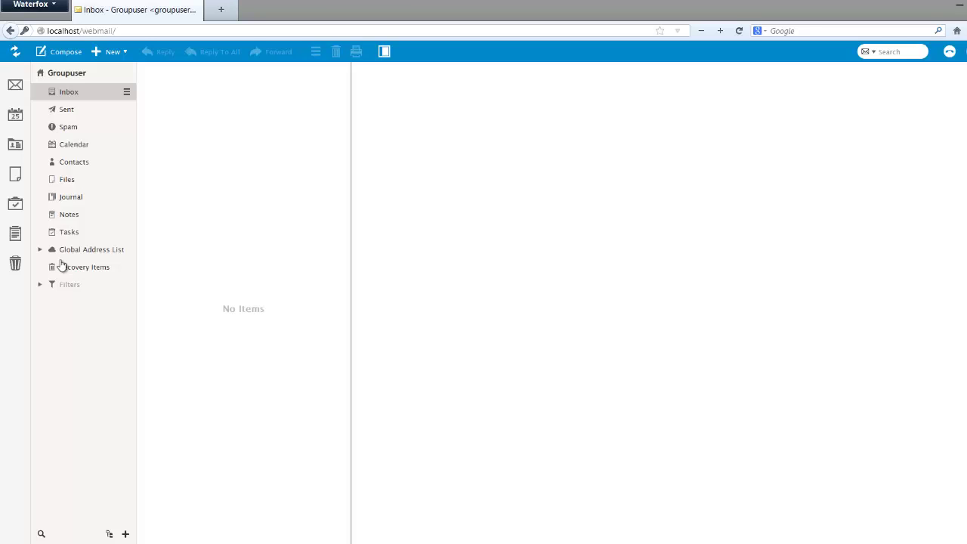
- Open the Global Address List Contacts in webmail and close the admin Folders dialog
click(40, 250)
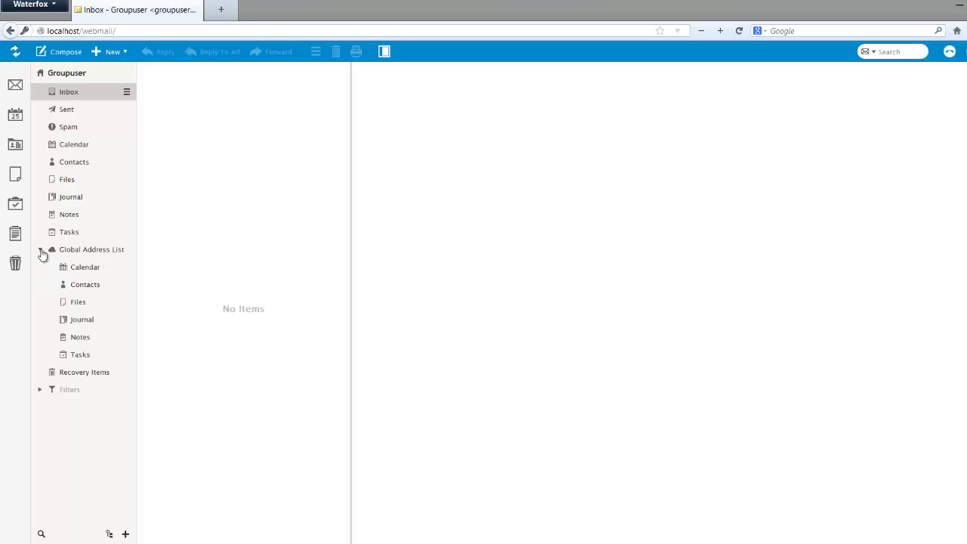
click(86, 288)
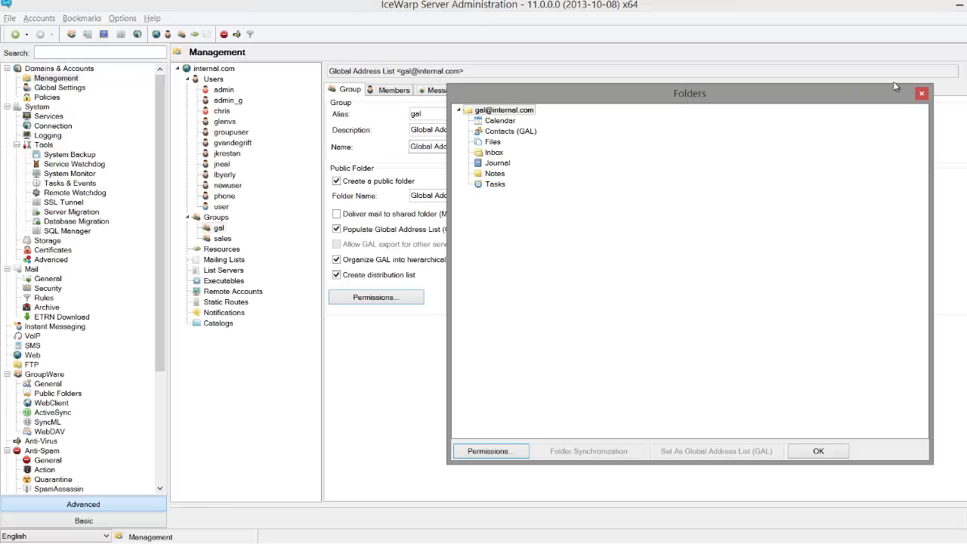
click(818, 451)
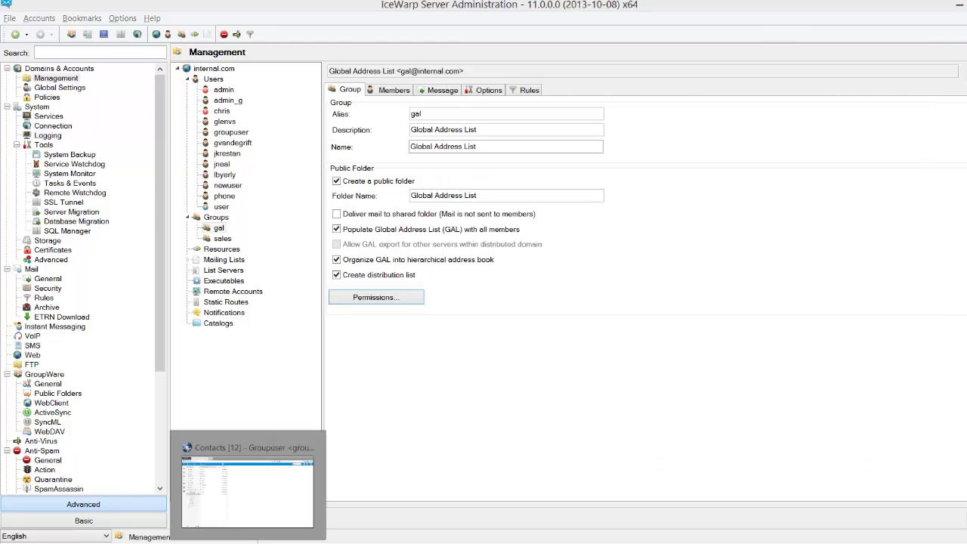
- Select the Admin contact in webmail and open the signed-in user's own details
click(249, 483)
click(177, 95)
click(949, 52)
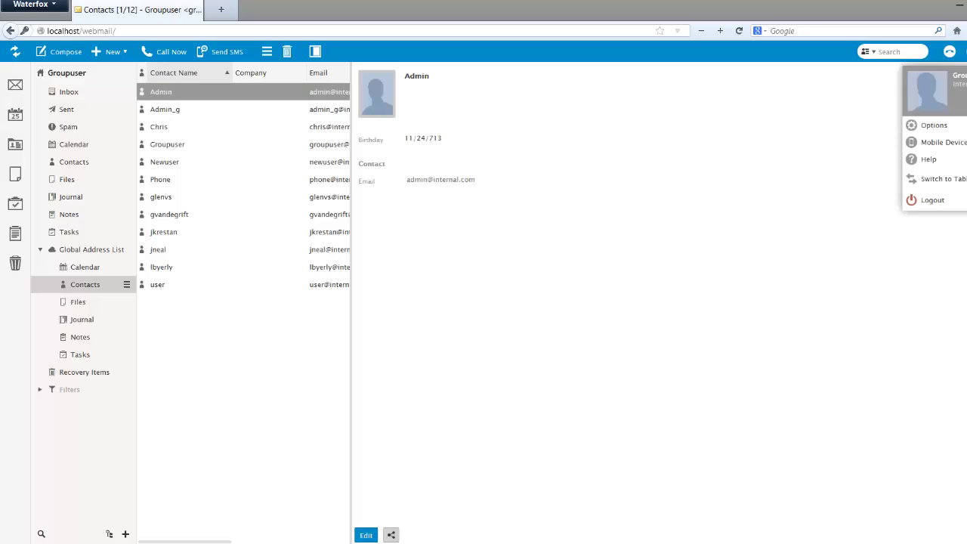
click(932, 94)
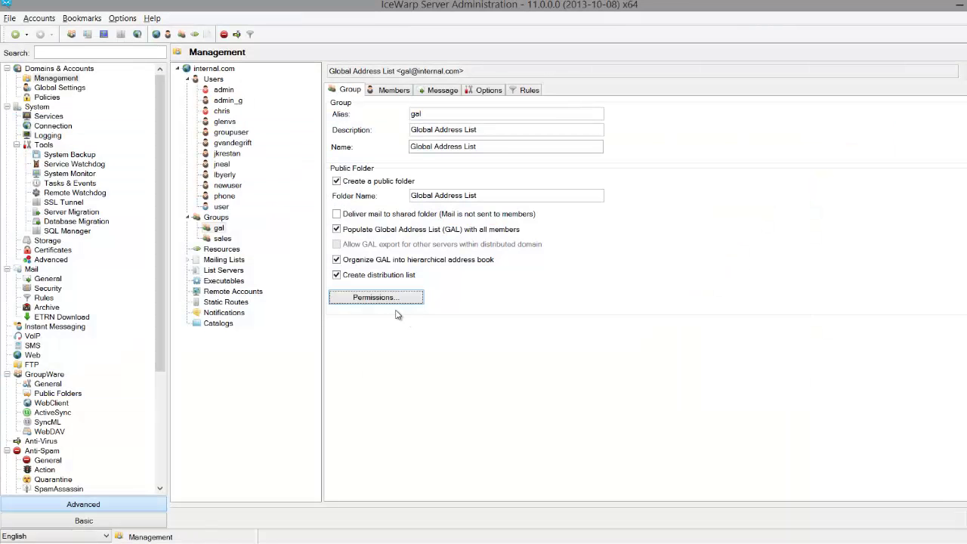
- Remove the gal group's own access entry from the Tasks folder permissions
click(388, 297)
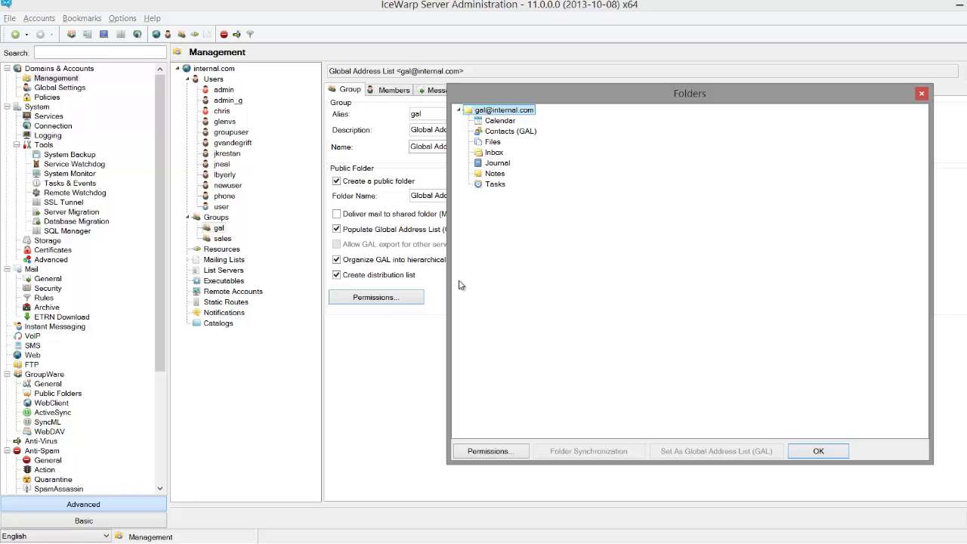
click(500, 188)
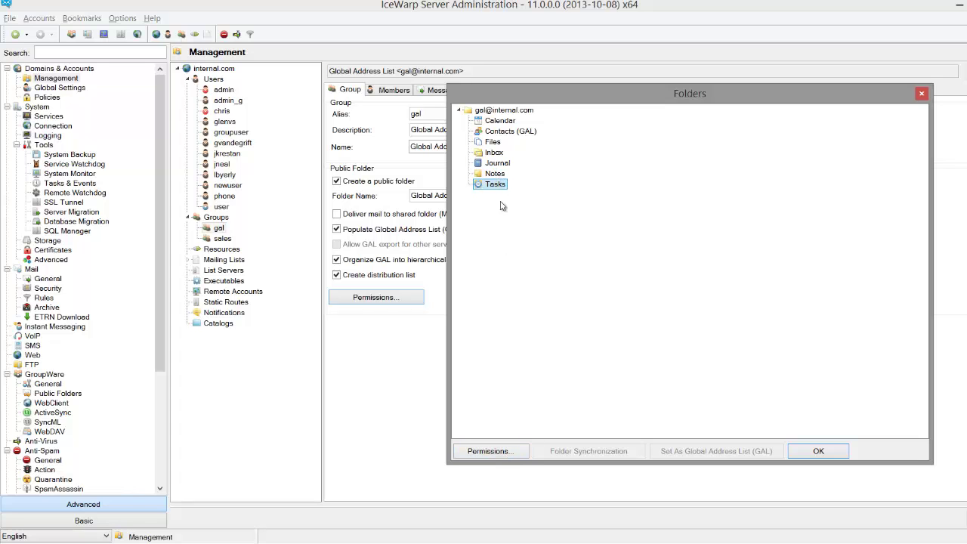
click(512, 453)
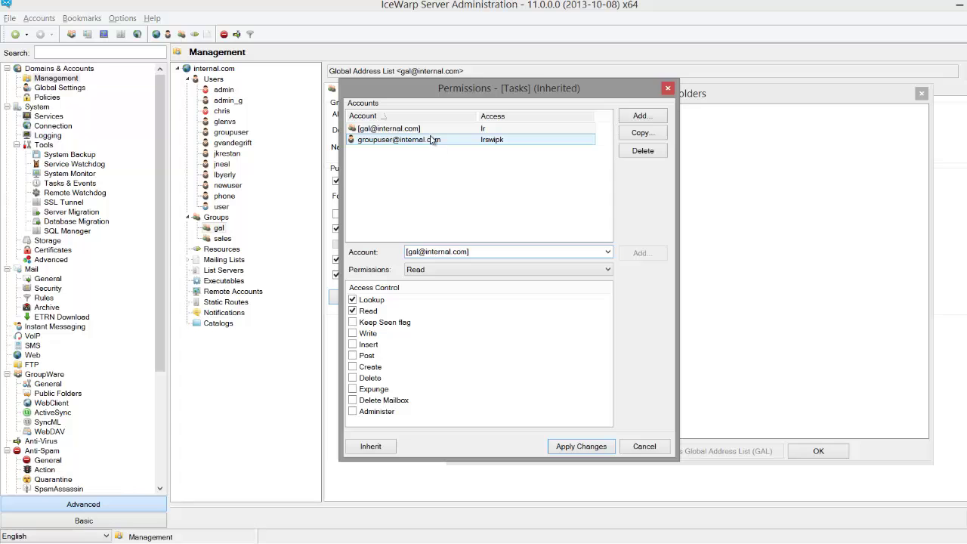
click(432, 130)
click(661, 157)
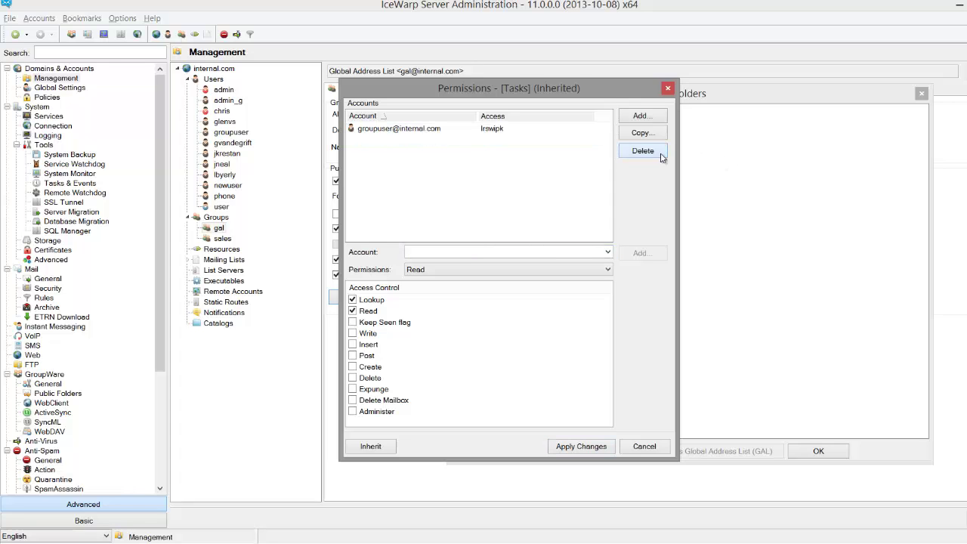
click(587, 451)
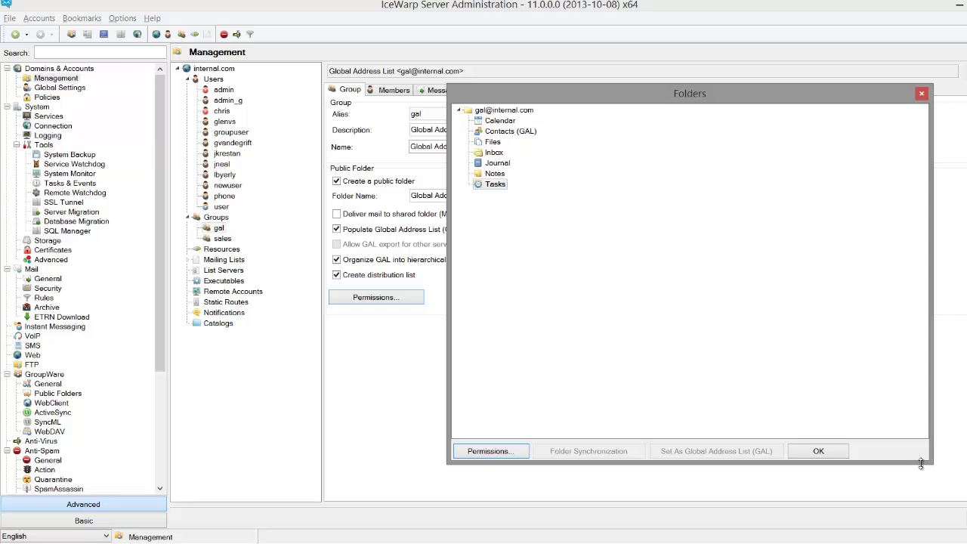
click(828, 452)
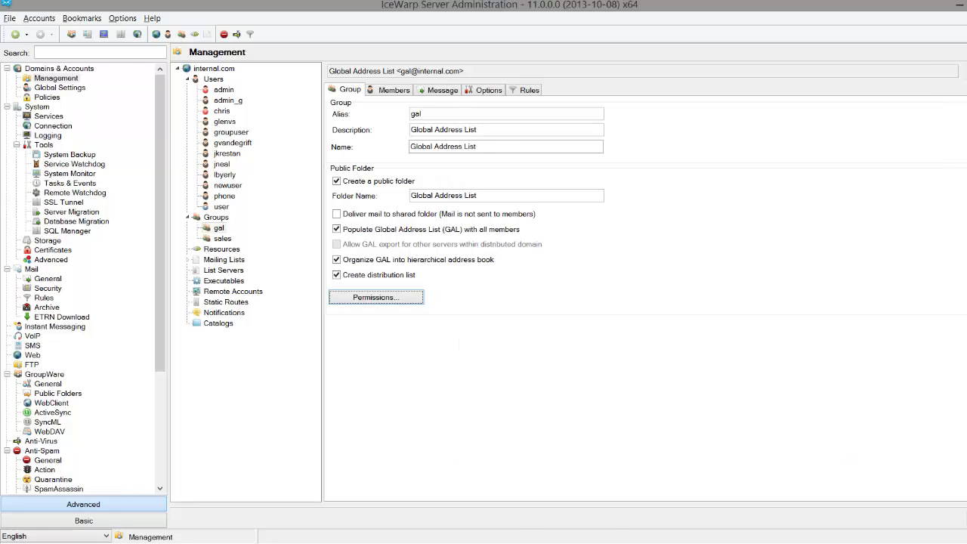
- Open the Notes folder's permissions from the gal group's public folder list
click(390, 301)
click(495, 174)
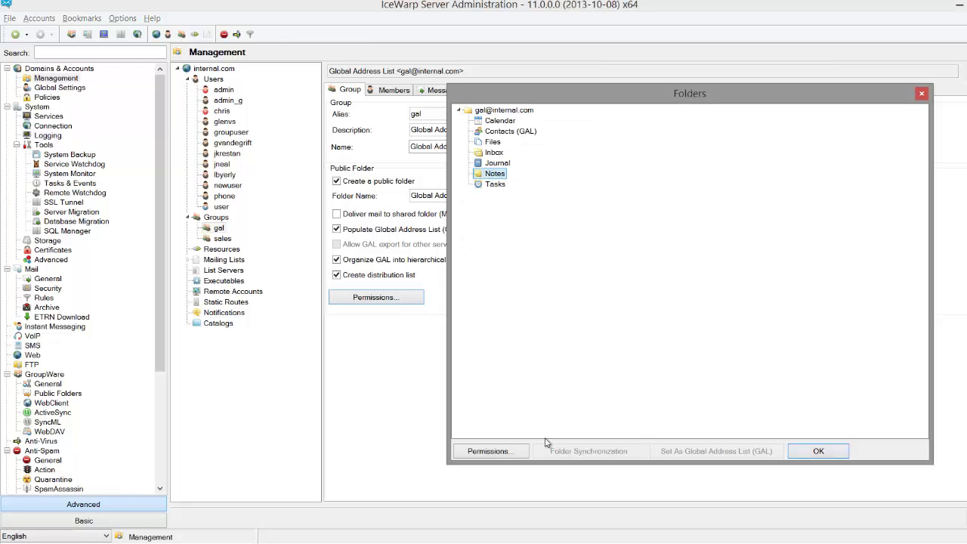
click(505, 450)
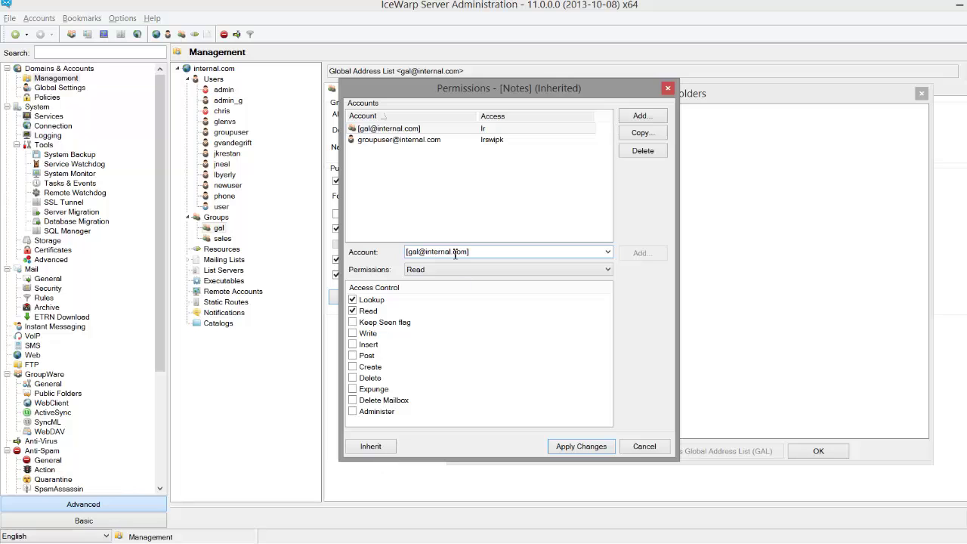